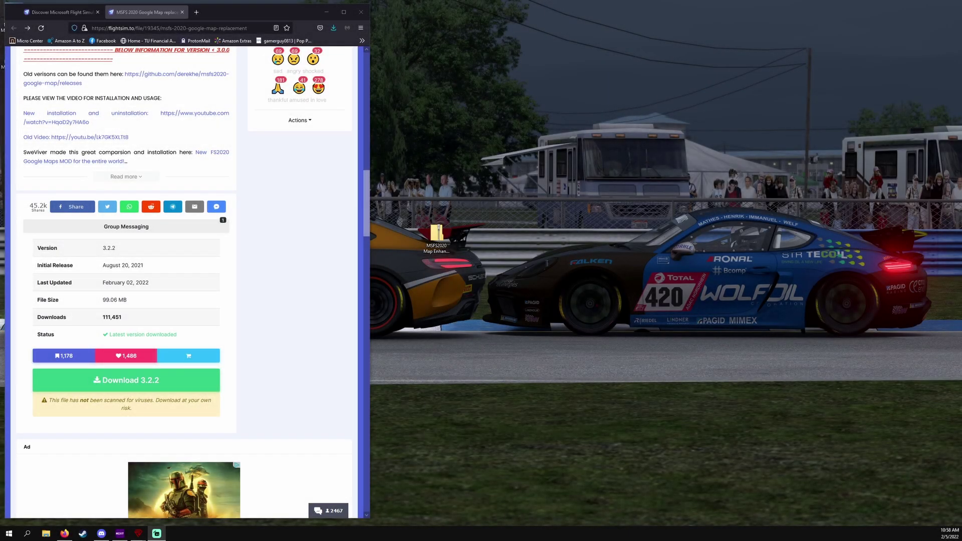
Find and select the downloaded MSFS2020 Map Enhancement Setup archive in File Explorer
{"action": "scroll", "coordinate": [296, 361], "scroll_direction": "up", "scroll_amount": 15}
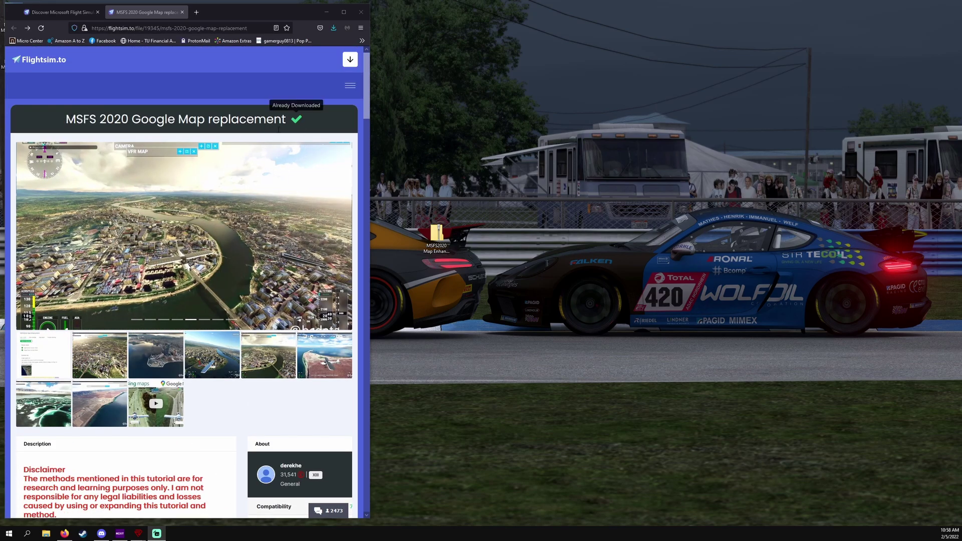
{"action": "scroll", "coordinate": [212, 440], "scroll_direction": "down", "scroll_amount": 1}
{"action": "scroll", "coordinate": [212, 440], "scroll_direction": "down", "scroll_amount": 2}
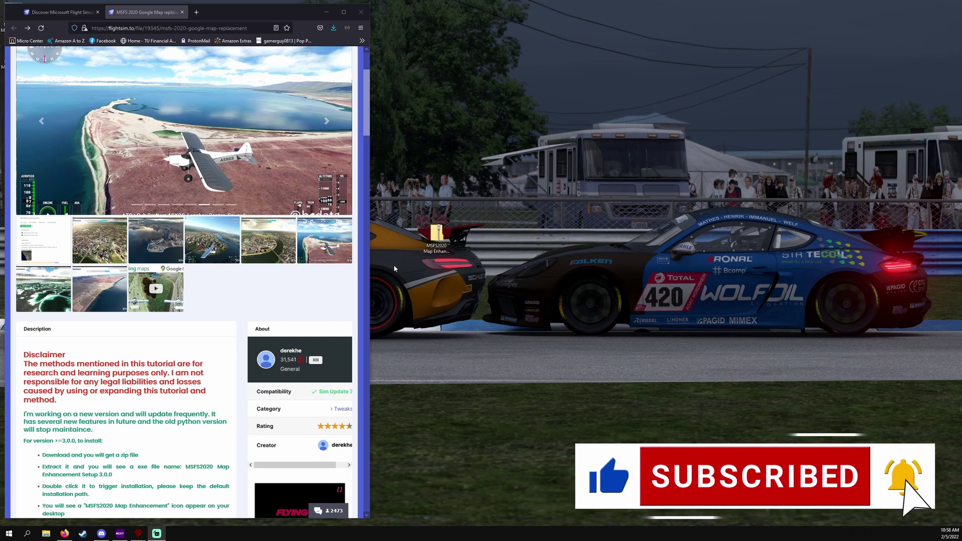
{"action": "left_click", "coordinate": [430, 242]}
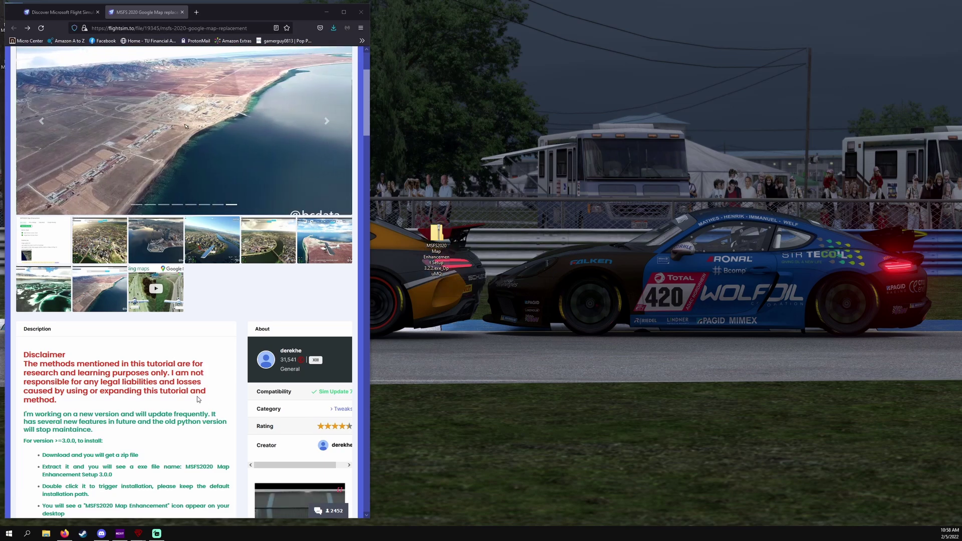
{"action": "scroll", "coordinate": [199, 400], "scroll_direction": "down", "scroll_amount": 3}
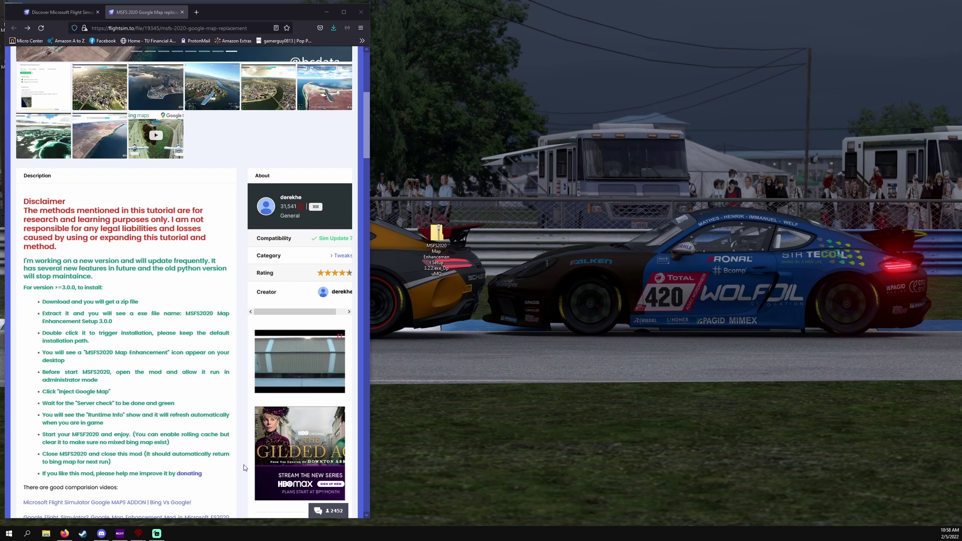
{"action": "scroll", "coordinate": [110, 348], "scroll_direction": "up", "scroll_amount": 2}
{"action": "scroll", "coordinate": [110, 347], "scroll_direction": "up", "scroll_amount": 1}
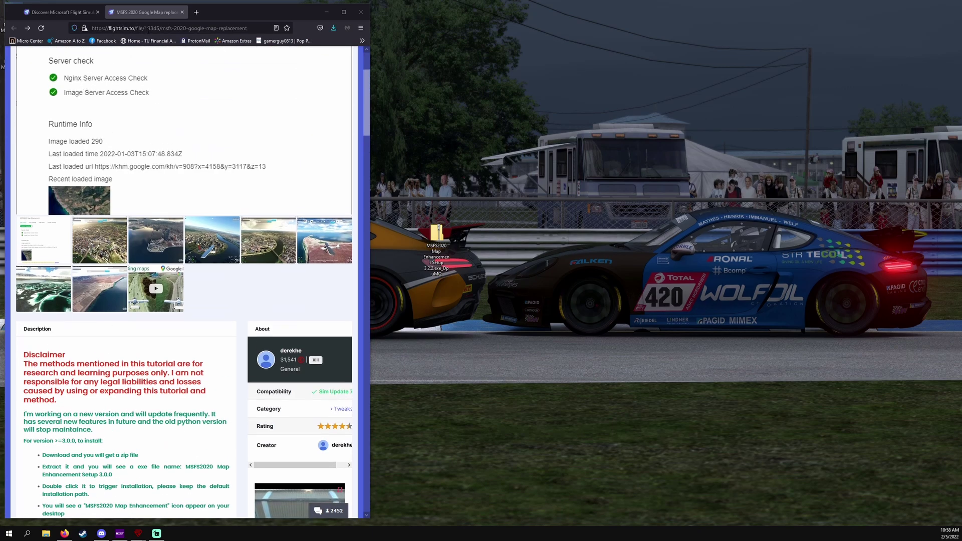
{"action": "scroll", "coordinate": [190, 202], "scroll_direction": "up", "scroll_amount": 2}
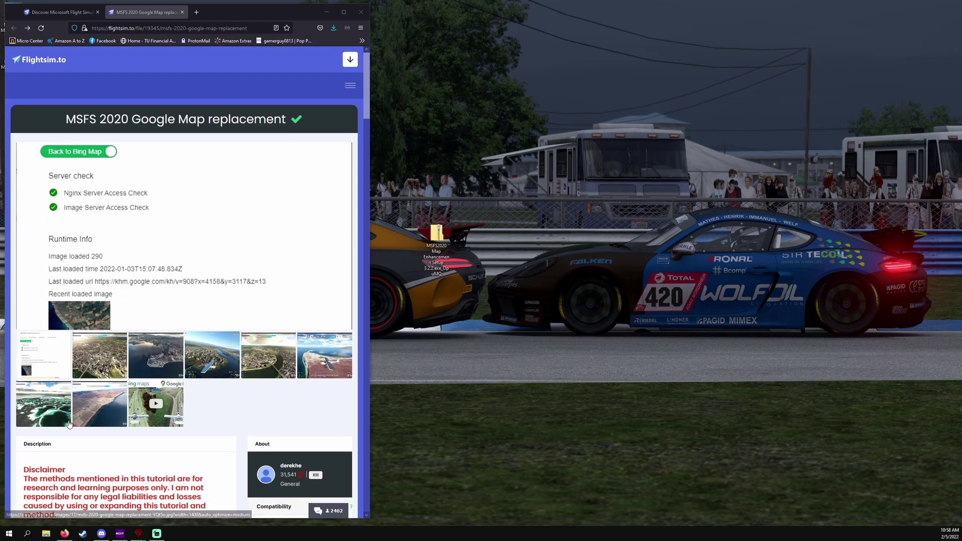
{"action": "scroll", "coordinate": [131, 459], "scroll_direction": "down", "scroll_amount": 2}
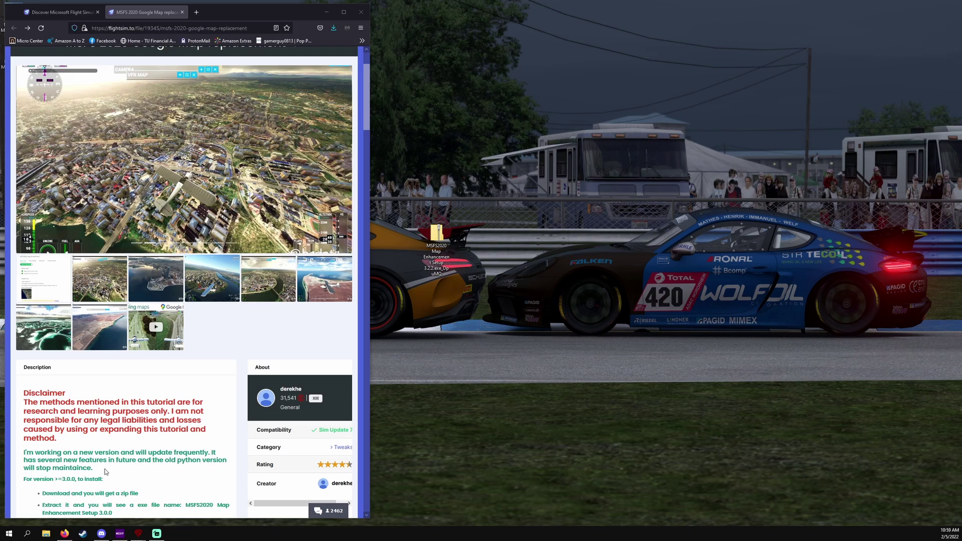
{"action": "left_click", "coordinate": [438, 236]}
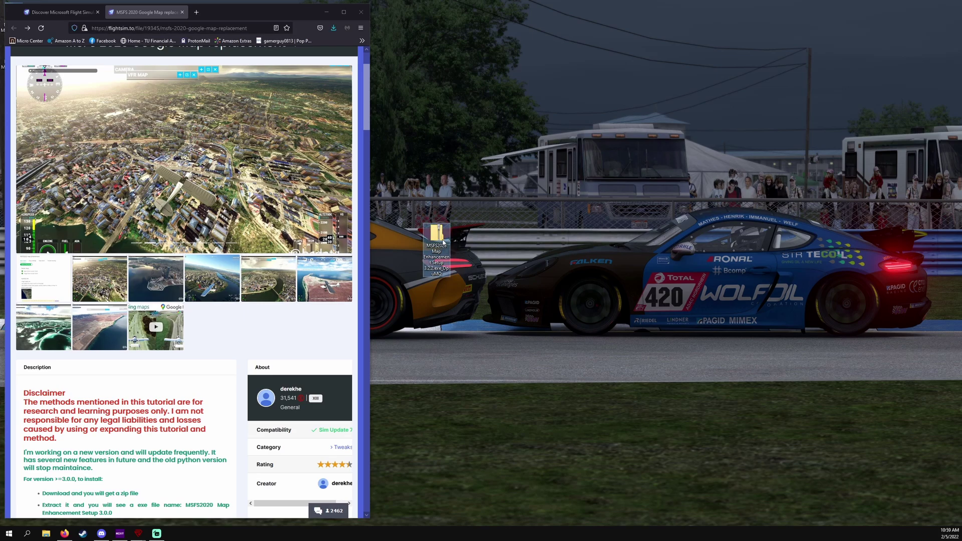
Extract the setup archive's contents to the Desktop and close the opened folder window
{"action": "double_click", "coordinate": [440, 235]}
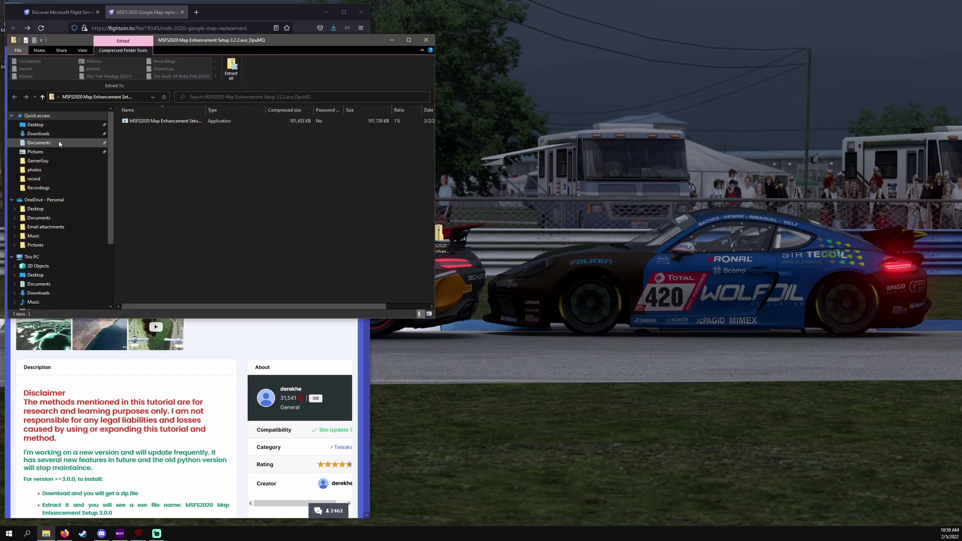
{"action": "left_click", "coordinate": [166, 121]}
{"action": "left_click", "coordinate": [229, 75]}
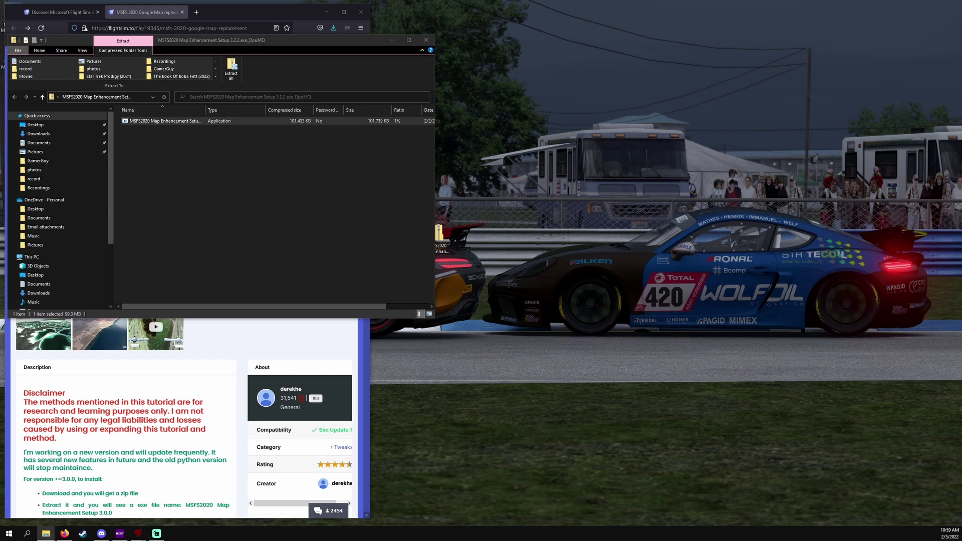
{"action": "key", "text": "Escape"}
{"action": "key", "text": "super+e"}
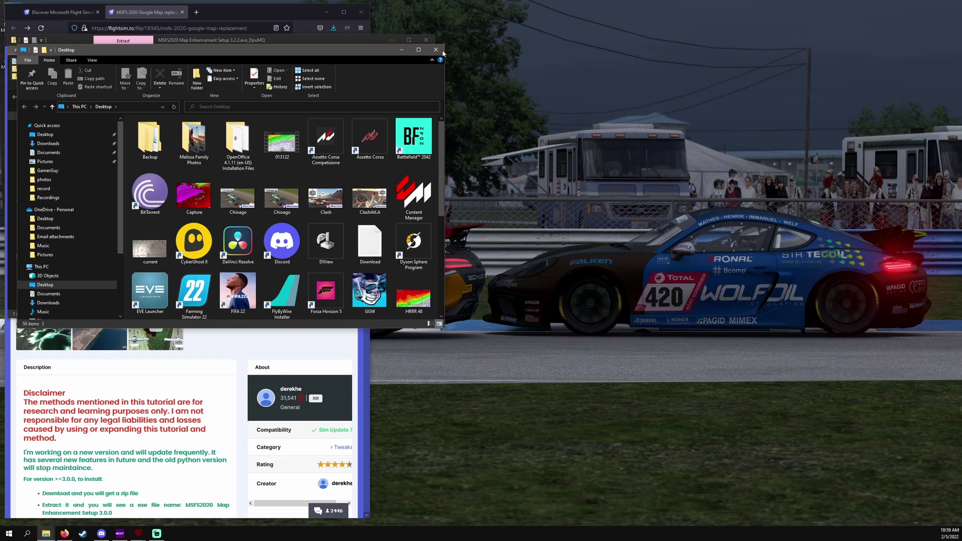
{"action": "left_click", "coordinate": [436, 50]}
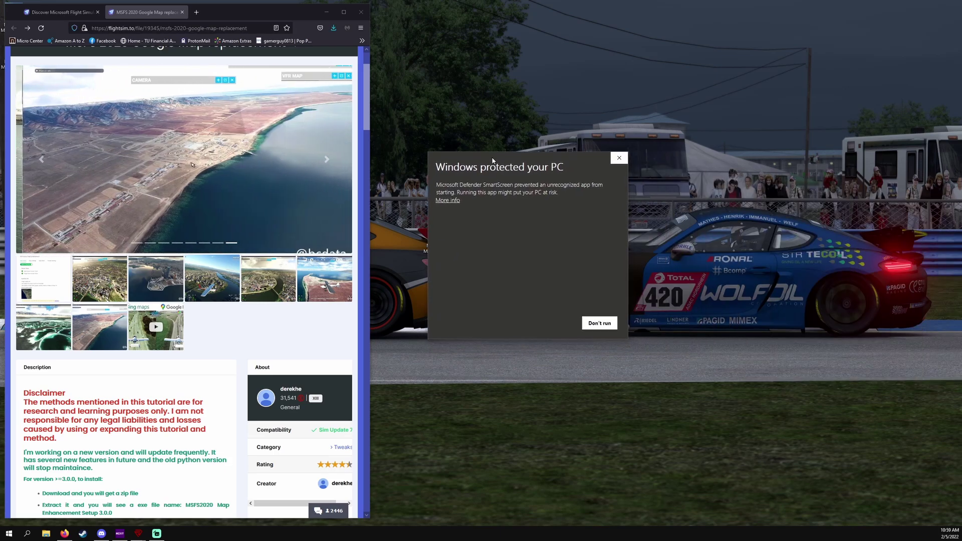
Bypass the SmartScreen warning with Run anyway and install into the default folder
{"action": "left_click", "coordinate": [445, 201]}
{"action": "left_click", "coordinate": [547, 324]}
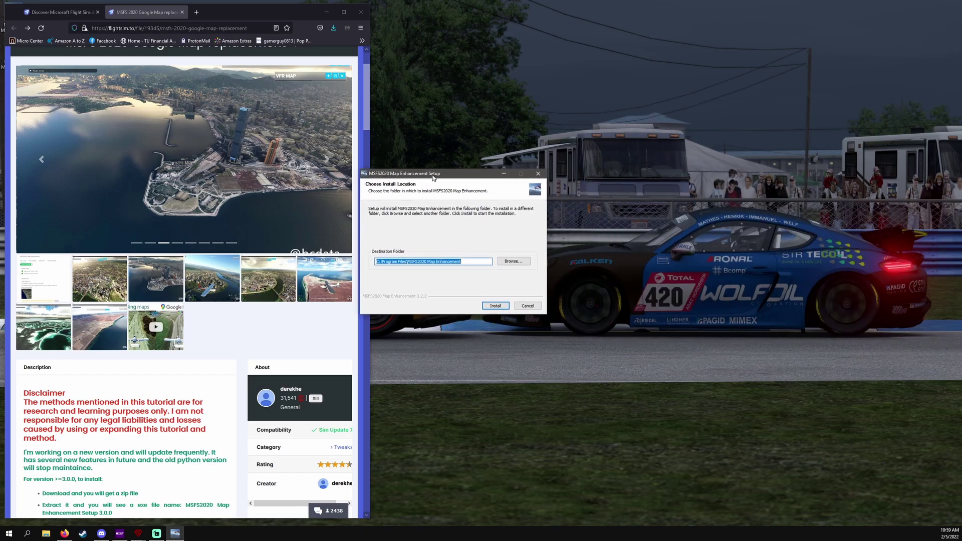
{"action": "left_click", "coordinate": [500, 302]}
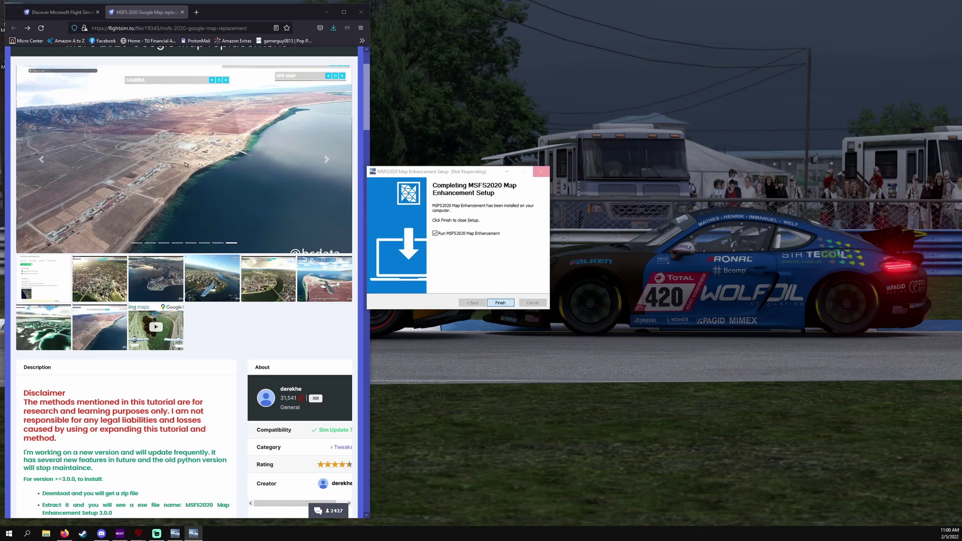
Finish setup, launch the map enhancement app and look over its Proxy and Map Server settings
{"action": "left_click", "coordinate": [501, 303]}
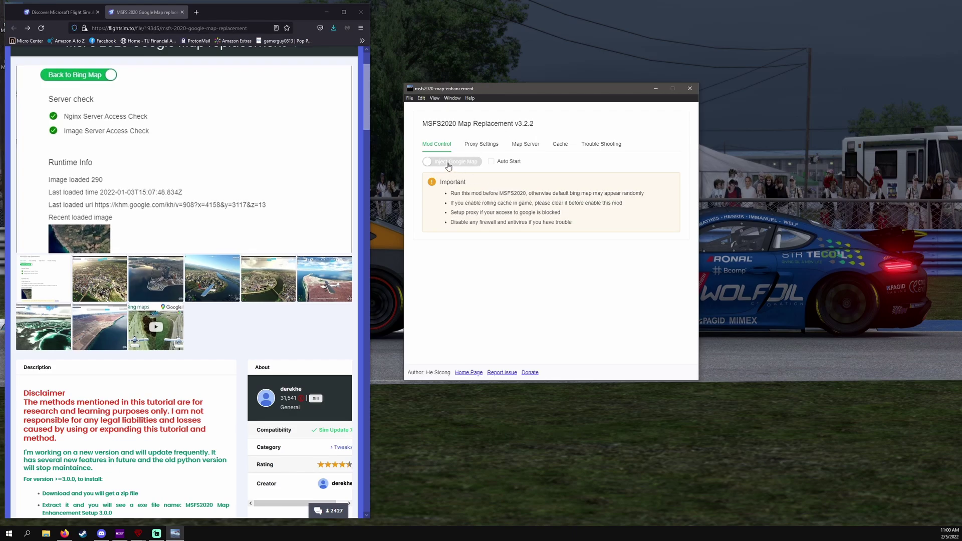
{"action": "left_click", "coordinate": [482, 145]}
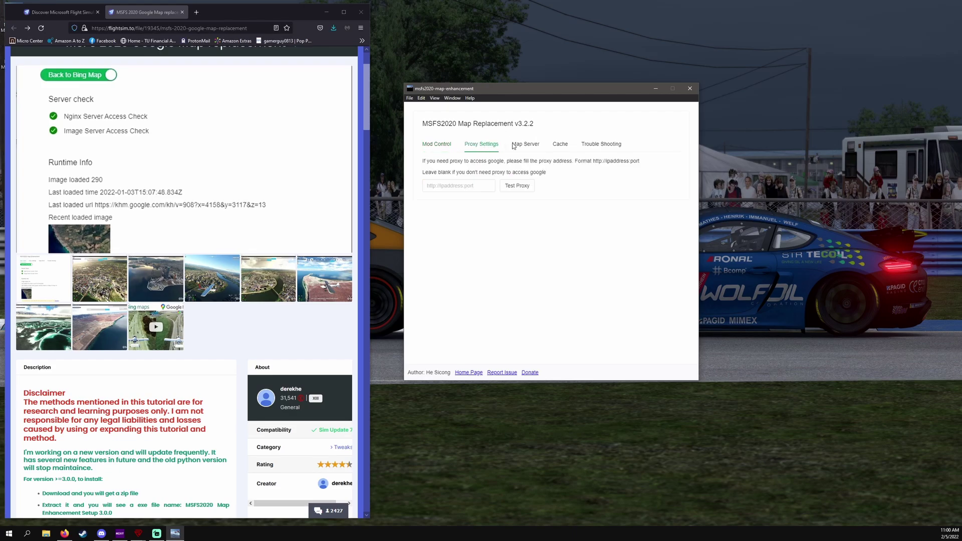
{"action": "left_click", "coordinate": [528, 146]}
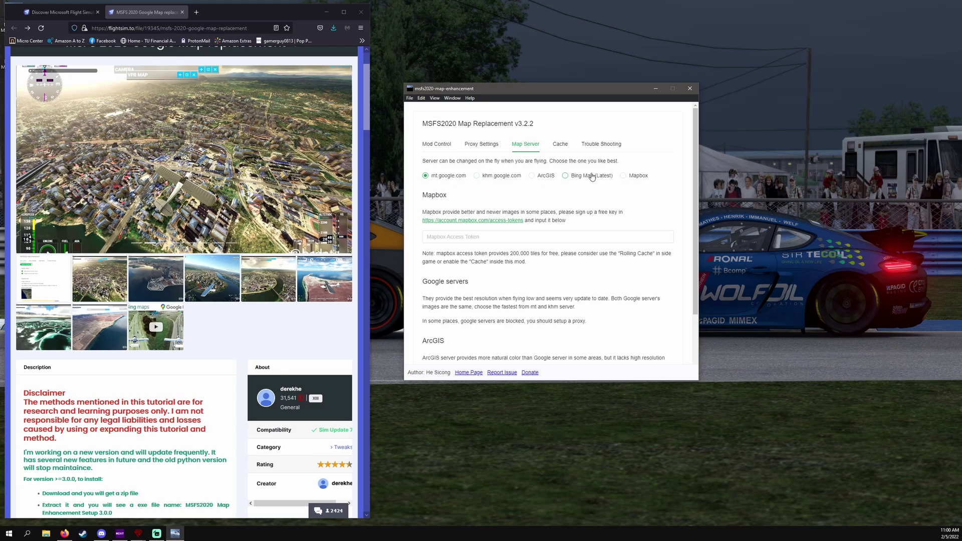
{"action": "scroll", "coordinate": [537, 320], "scroll_direction": "down", "scroll_amount": 3}
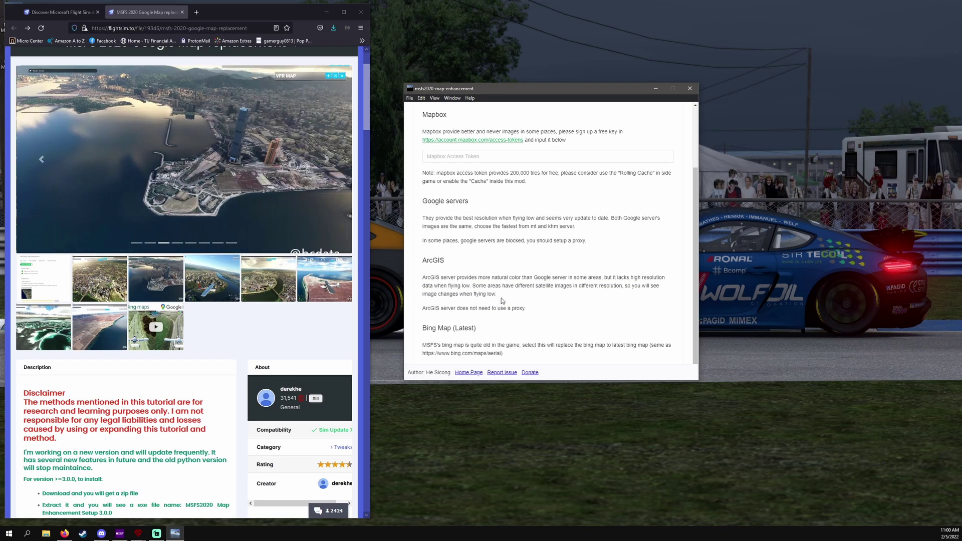
{"action": "scroll", "coordinate": [503, 301], "scroll_direction": "up", "scroll_amount": 3}
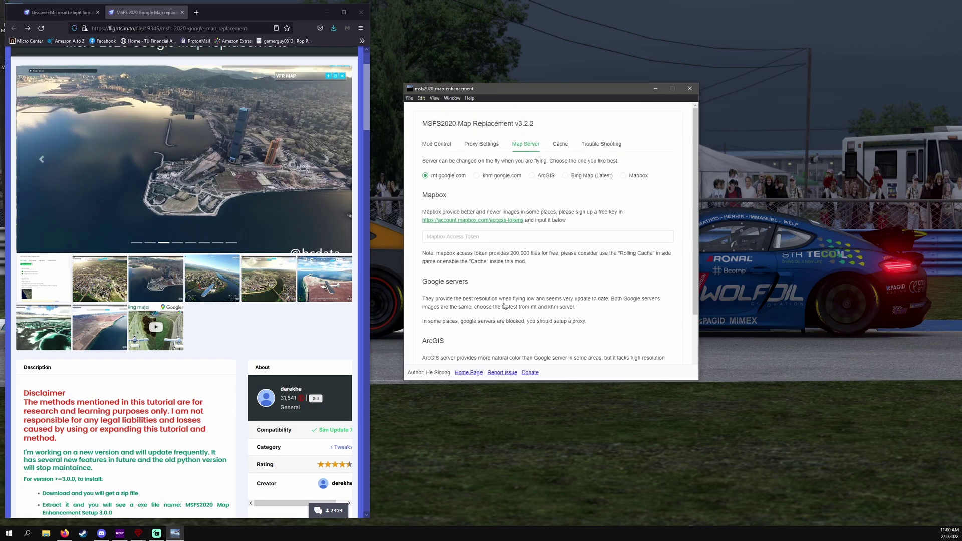
Enable Use Google Map in Mod Control, then check the Cache settings
{"action": "left_click", "coordinate": [435, 145]}
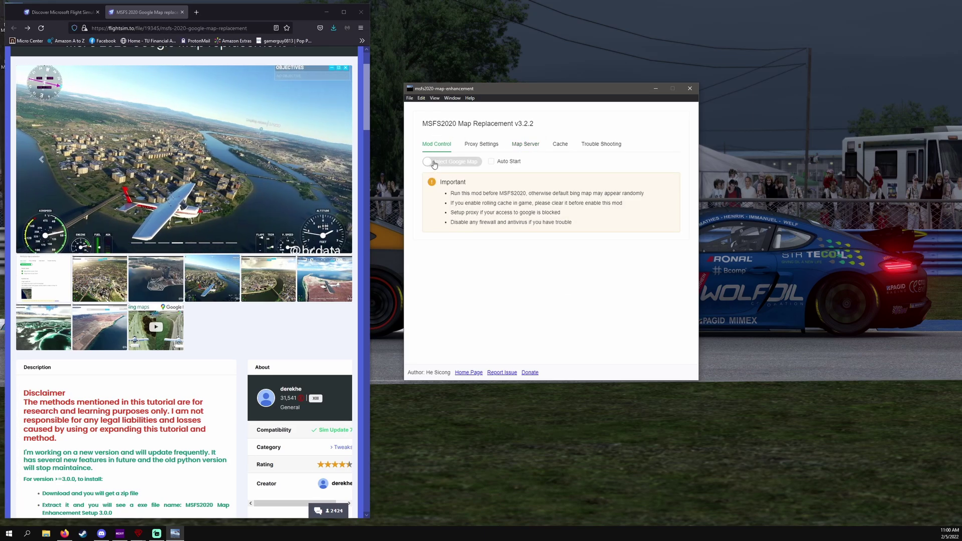
{"action": "left_click", "coordinate": [435, 162]}
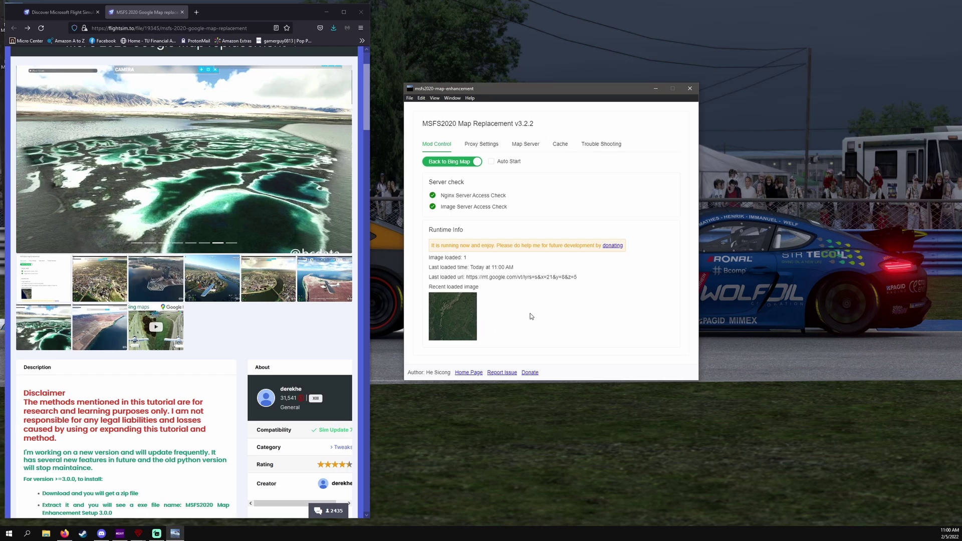
{"action": "left_click", "coordinate": [561, 144]}
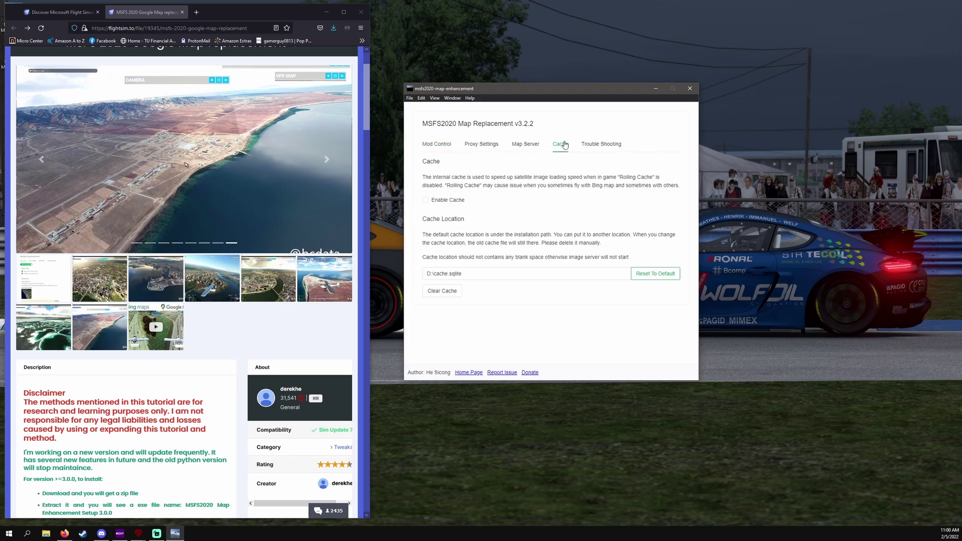
Review the Trouble Shooting, Map Server and Proxy Settings tabs, then return to Mod Control
{"action": "left_click", "coordinate": [597, 147]}
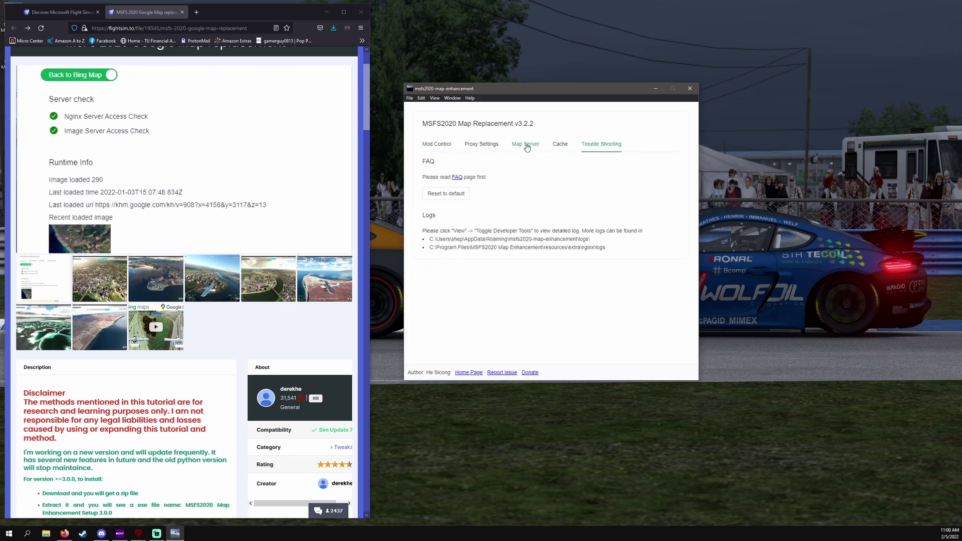
{"action": "left_click", "coordinate": [525, 145]}
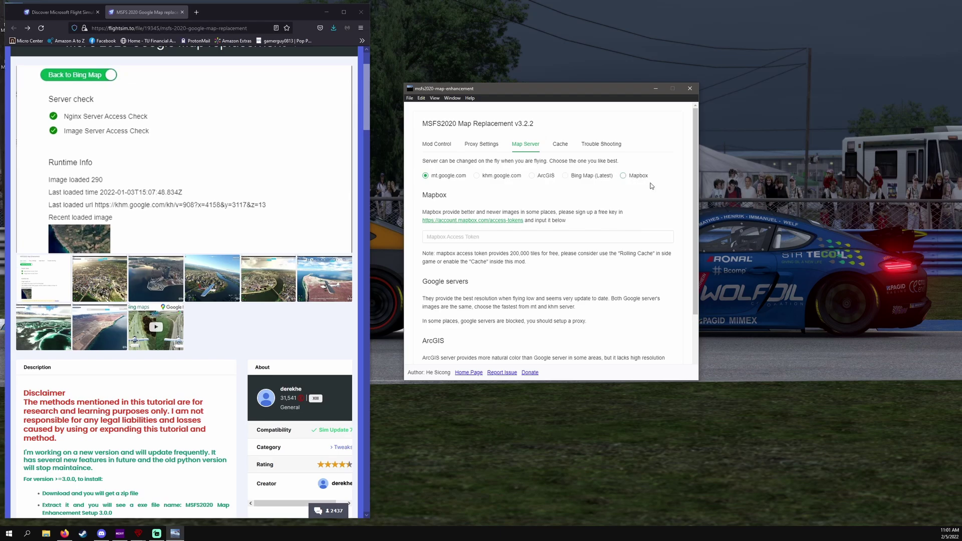
{"action": "scroll", "coordinate": [488, 330], "scroll_direction": "down", "scroll_amount": 2}
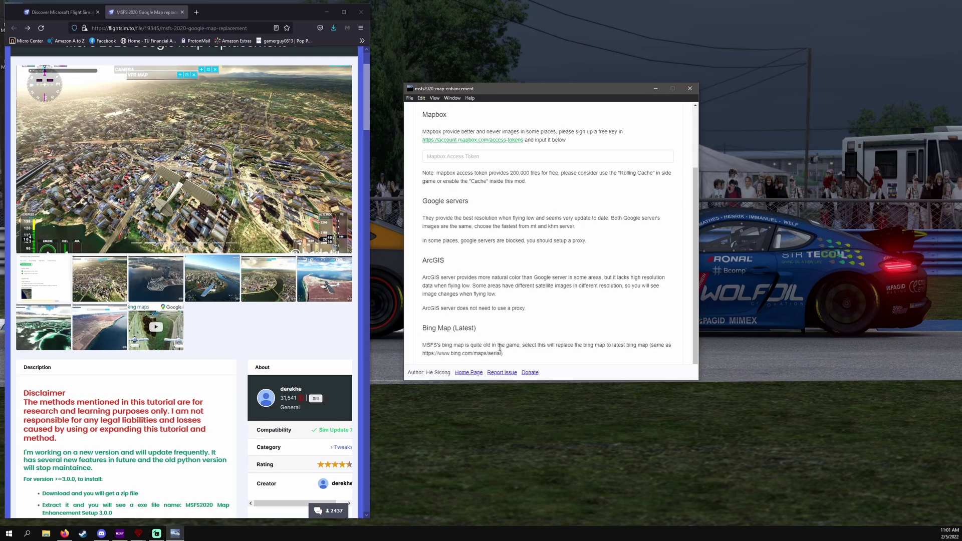
{"action": "scroll", "coordinate": [511, 344], "scroll_direction": "up", "scroll_amount": 2}
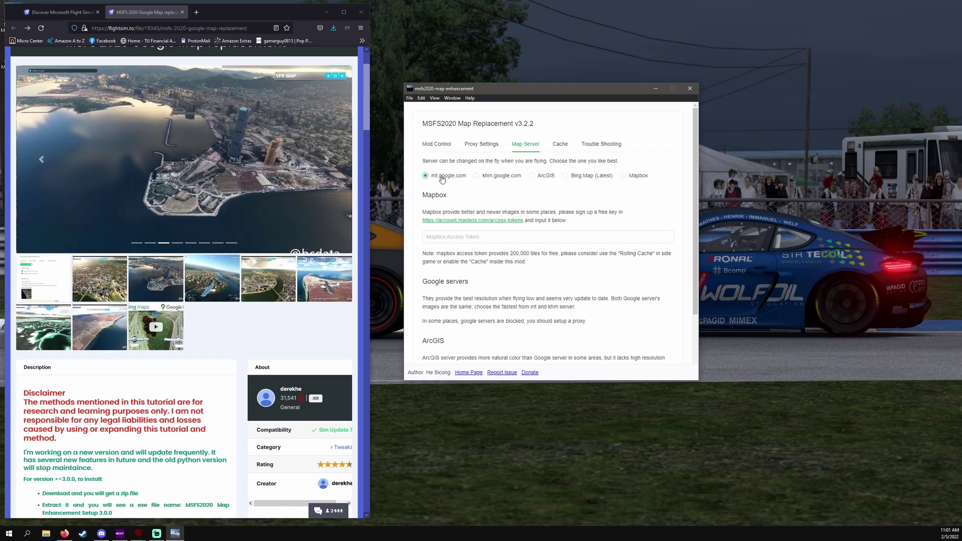
{"action": "left_click", "coordinate": [491, 146]}
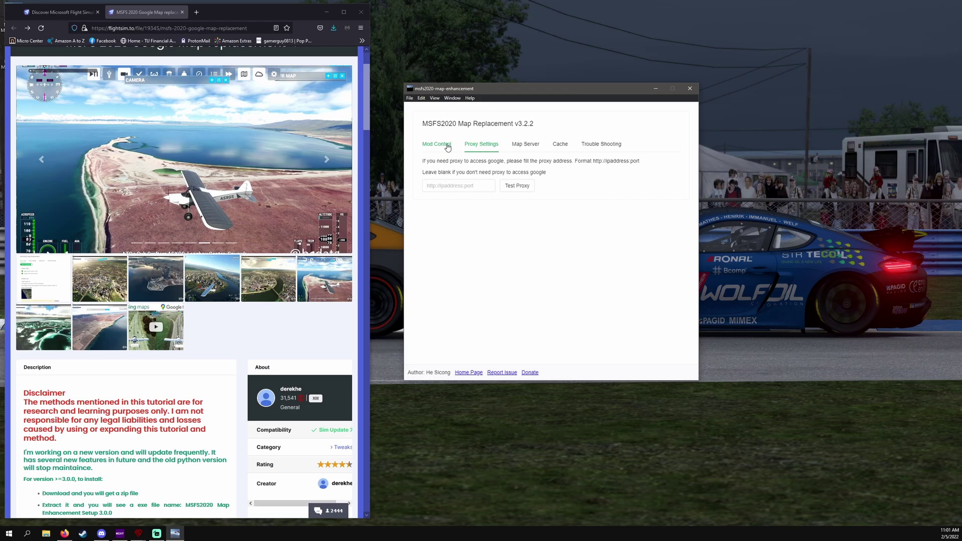
{"action": "left_click", "coordinate": [448, 146]}
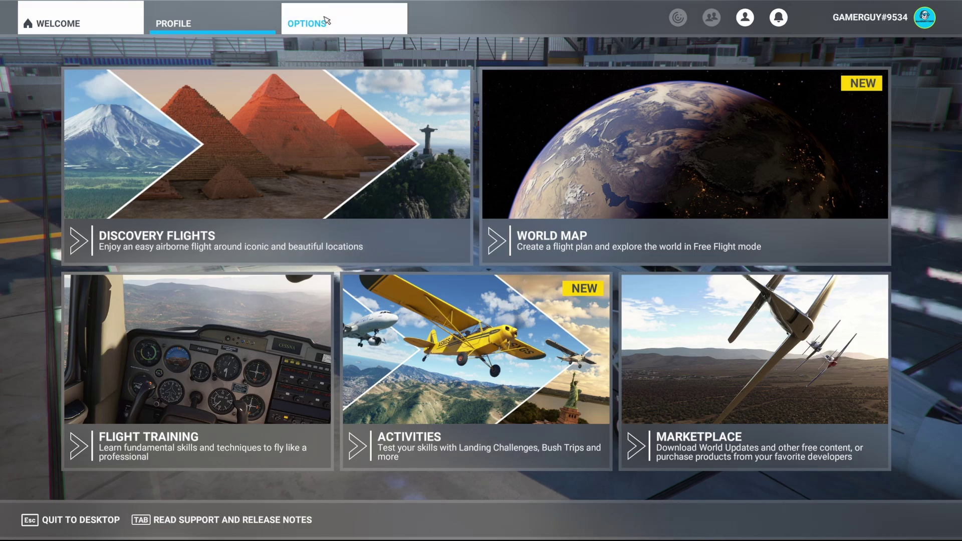
Delete the rolling cache file under Options > General Options > Data and confirm with OK
{"action": "left_click", "coordinate": [345, 20]}
{"action": "left_click", "coordinate": [194, 335]}
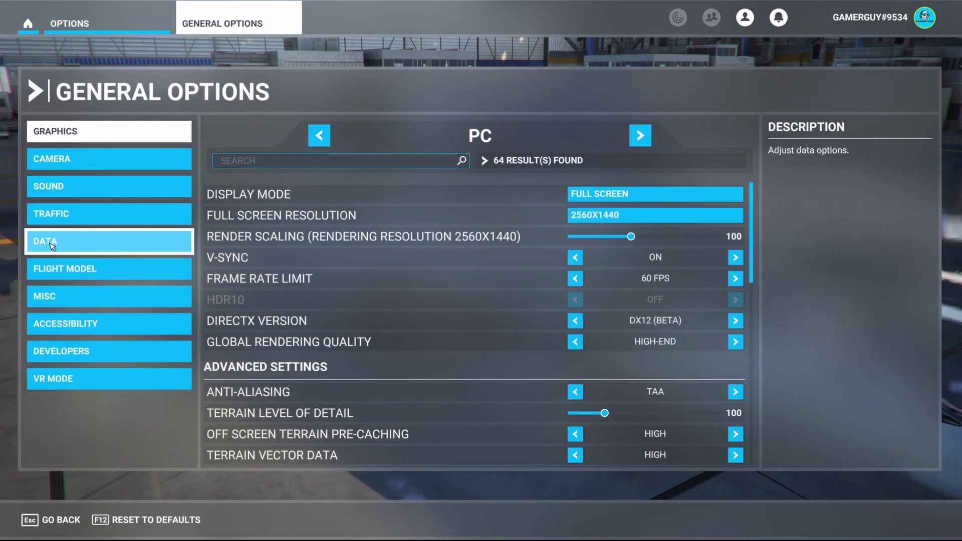
{"action": "left_click", "coordinate": [75, 241]}
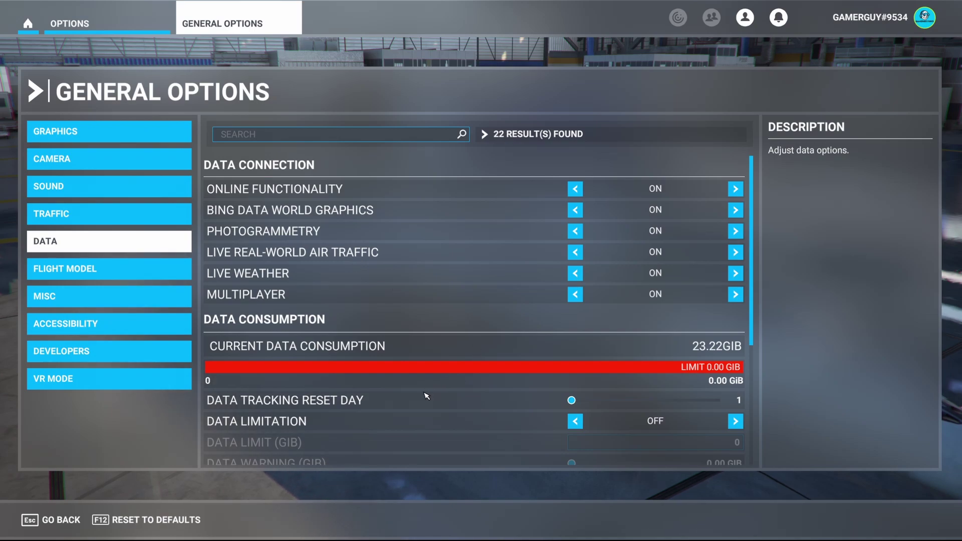
{"action": "scroll", "coordinate": [429, 382], "scroll_direction": "down", "scroll_amount": 3}
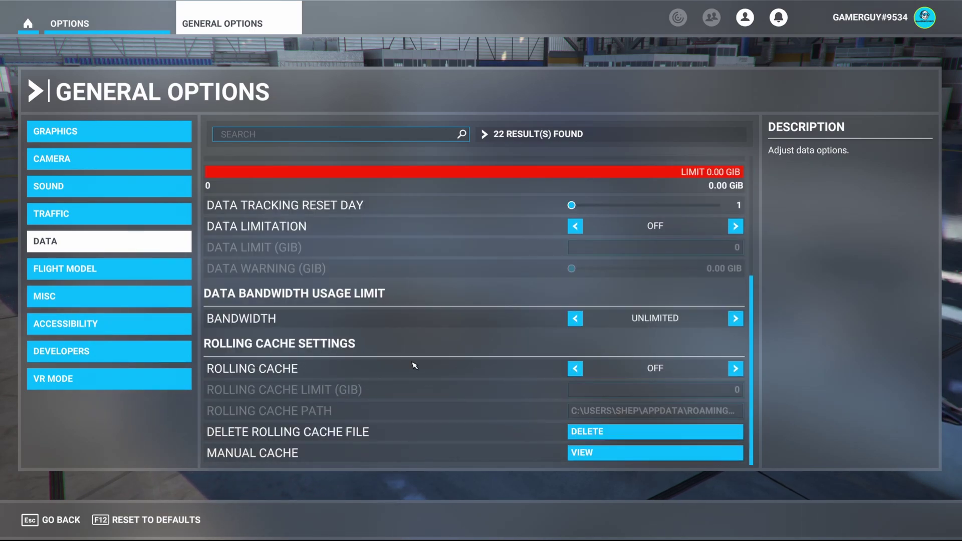
{"action": "left_click", "coordinate": [595, 432]}
{"action": "left_click", "coordinate": [334, 333]}
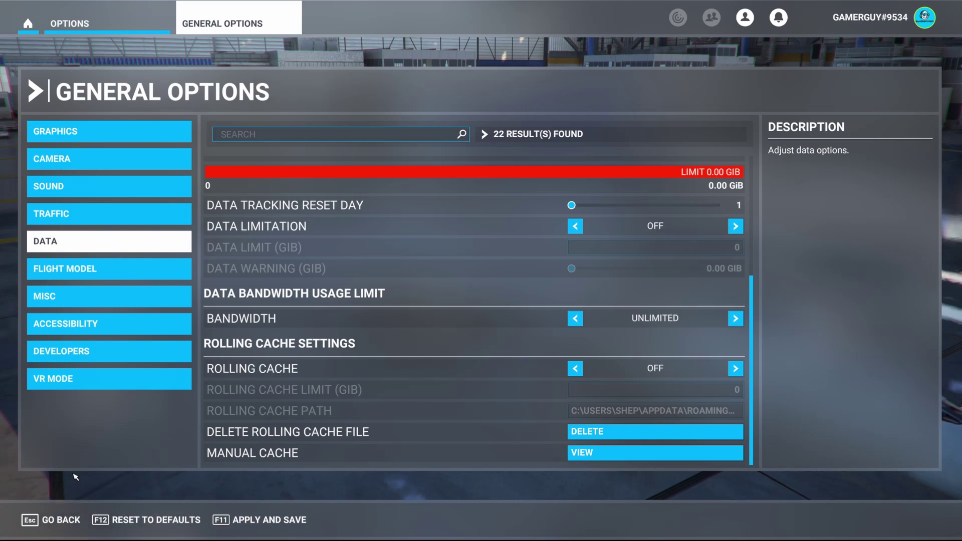
Leave the General Options pages with GO BACK
{"action": "left_click", "coordinate": [57, 521]}
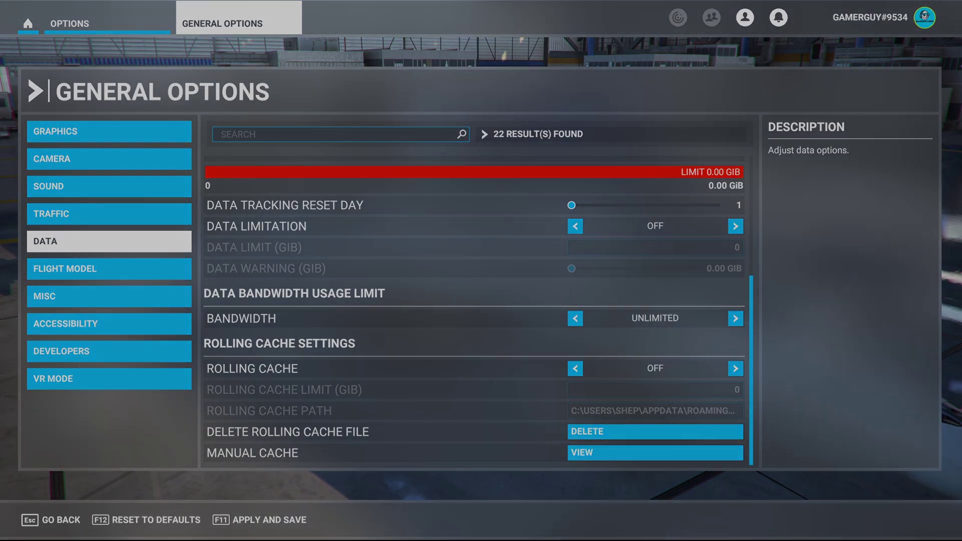